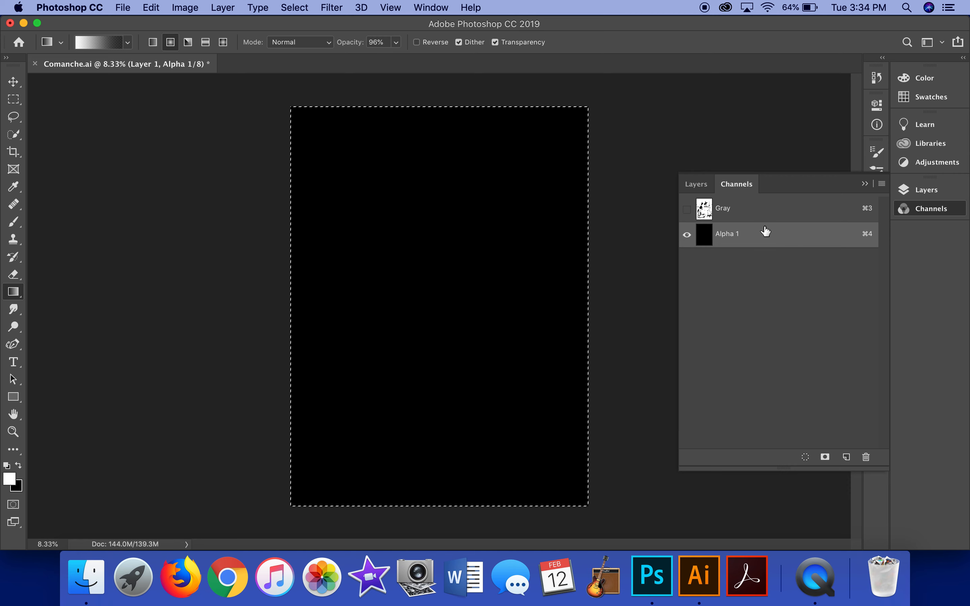
# Step: Paste the copied line art into the Alpha 1 channel and clear the selection
pyautogui.click(159, 7)
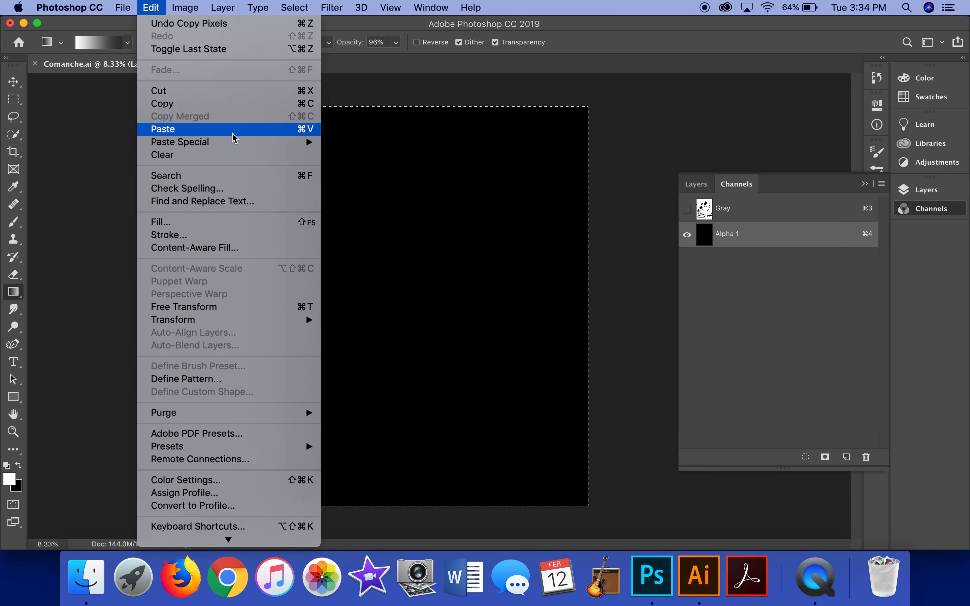
pyautogui.click(315, 130)
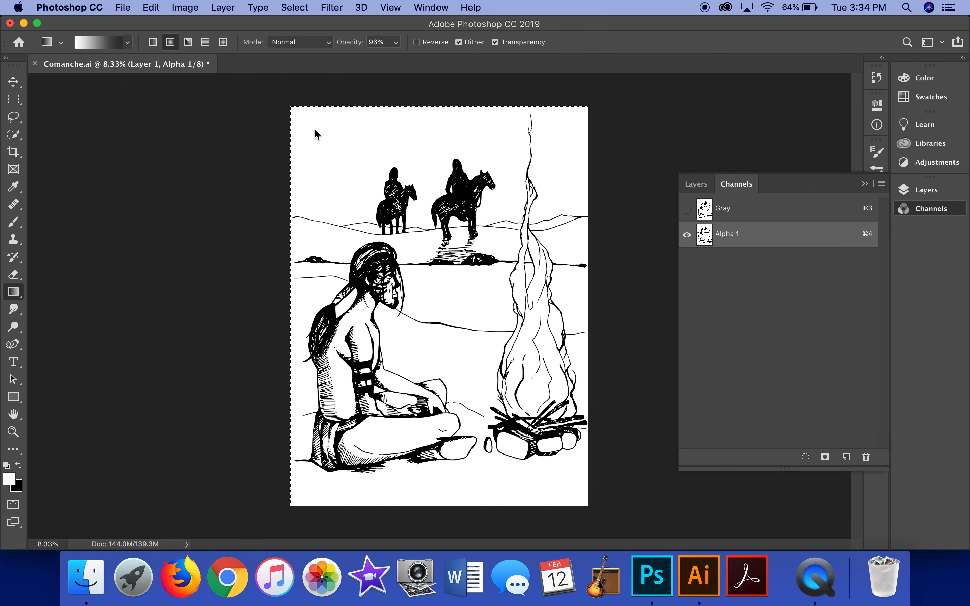
pyautogui.click(296, 8)
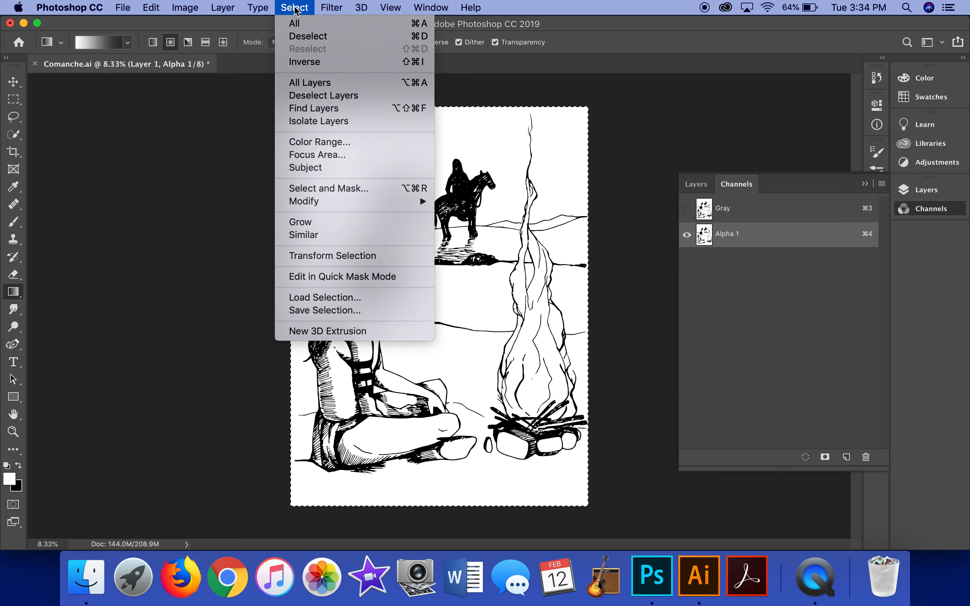
pyautogui.click(308, 36)
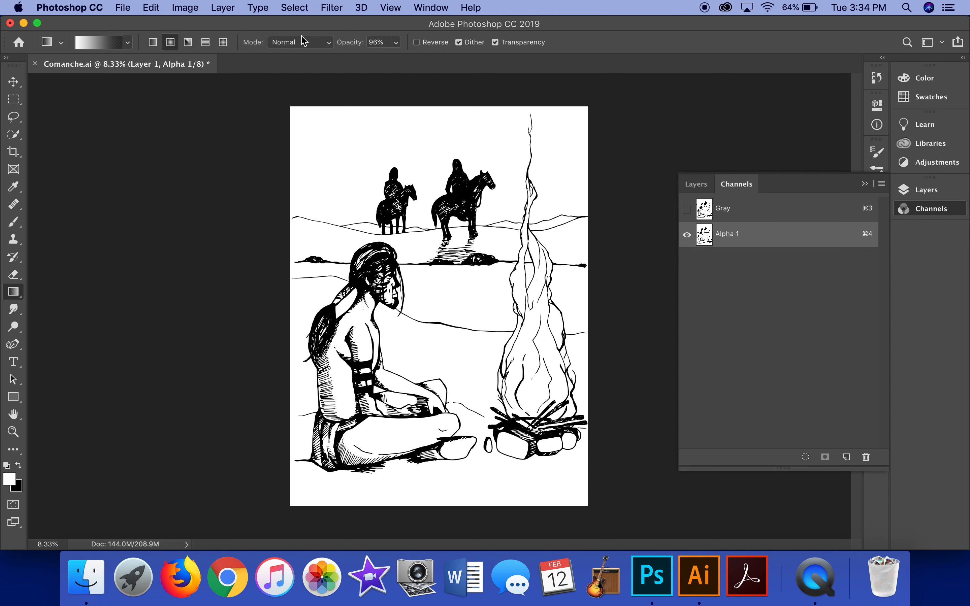
# Step: Return to the layers and load the Alpha 1 channel, inverted, as a new selection
pyautogui.click(696, 185)
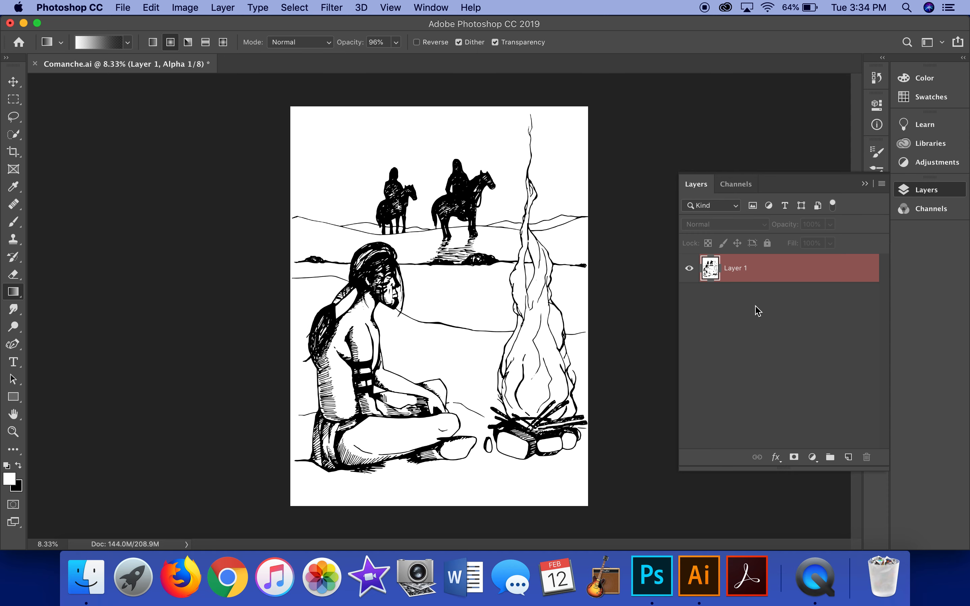
pyautogui.click(304, 13)
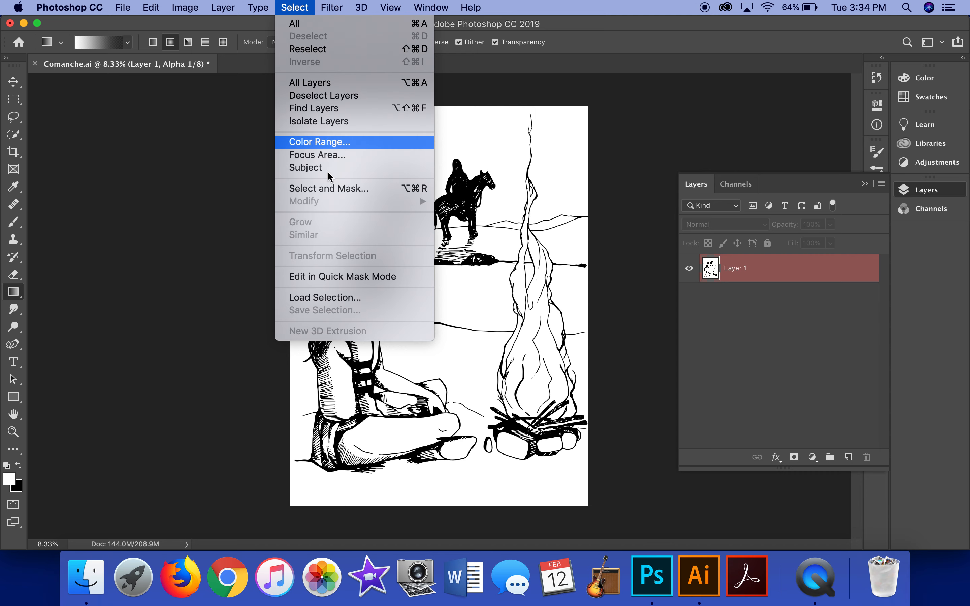
pyautogui.click(394, 303)
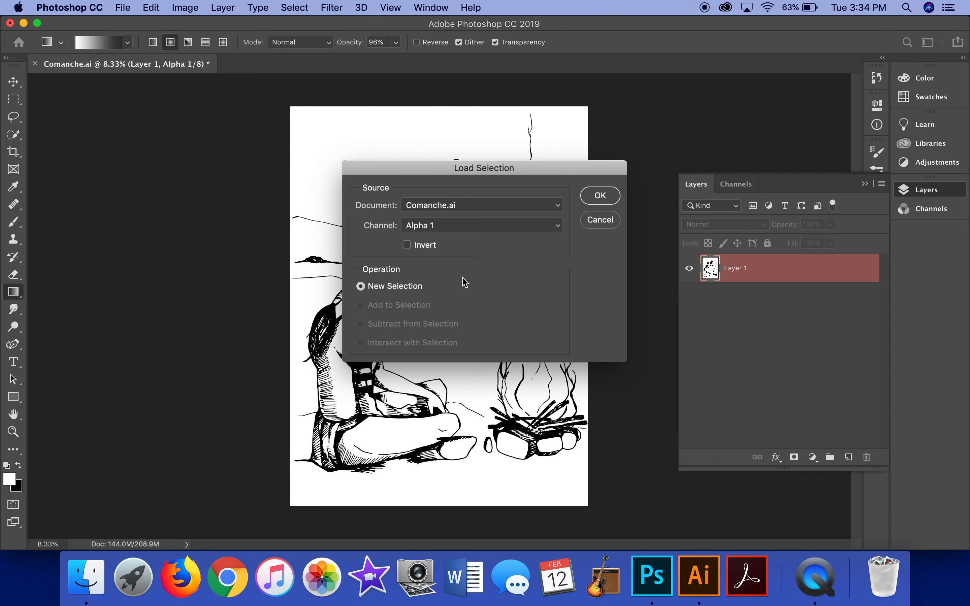
pyautogui.click(407, 246)
pyautogui.click(607, 201)
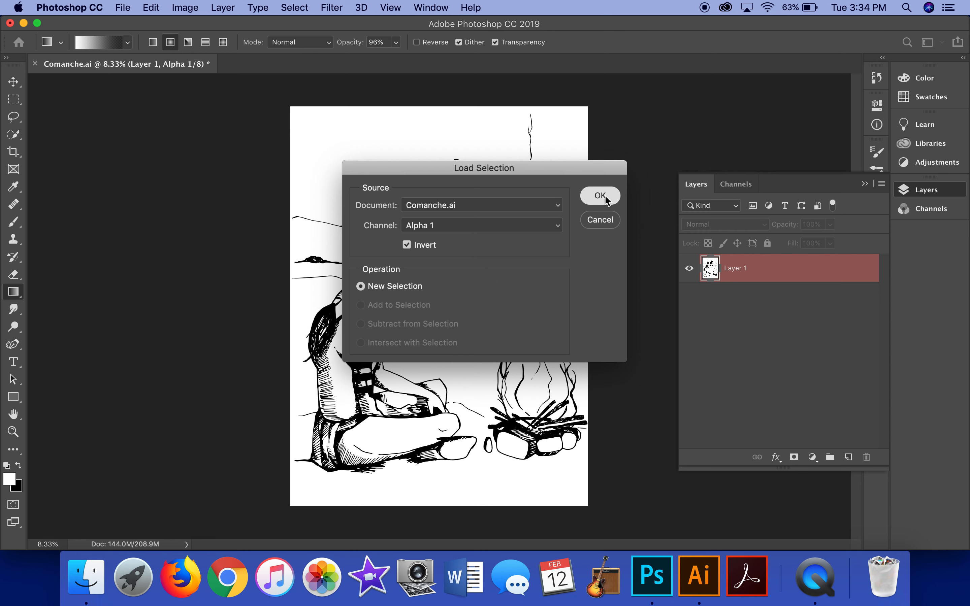
pyautogui.click(600, 196)
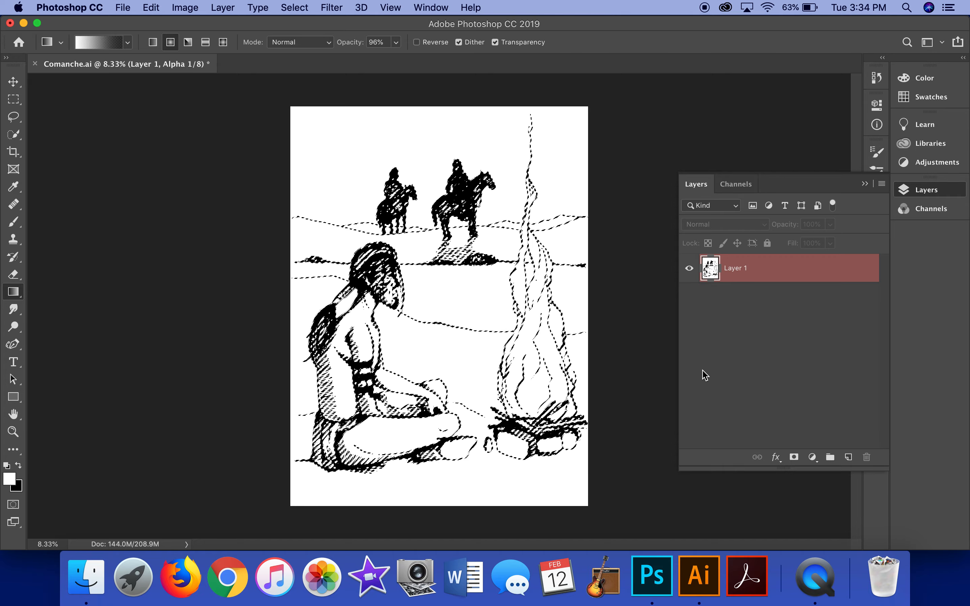
# Step: Create a new layer and fill the loaded line art selection with black using the Paint Bucket tool
pyautogui.click(848, 458)
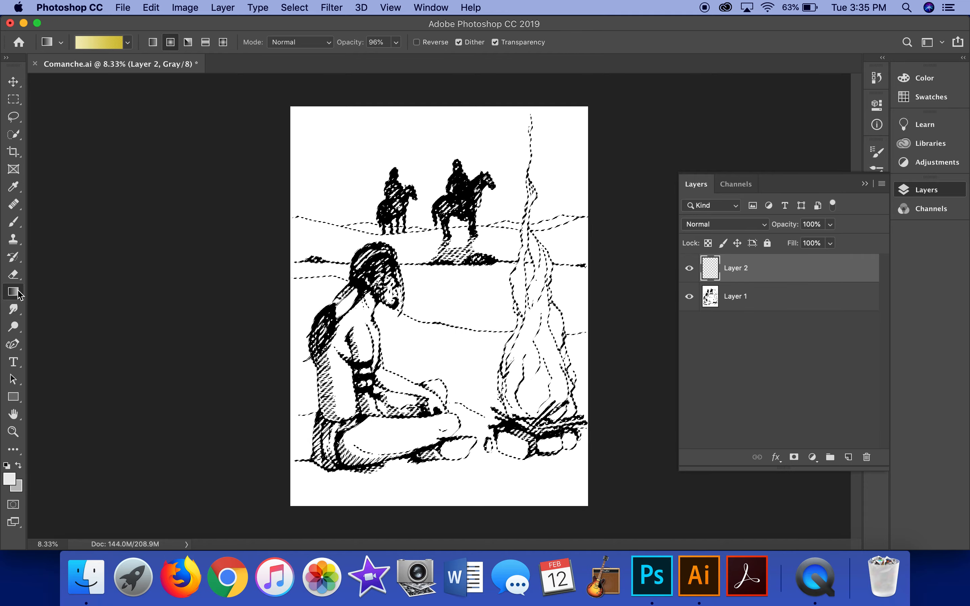
pyautogui.moveTo(17, 296); pyautogui.dragTo(62, 302)
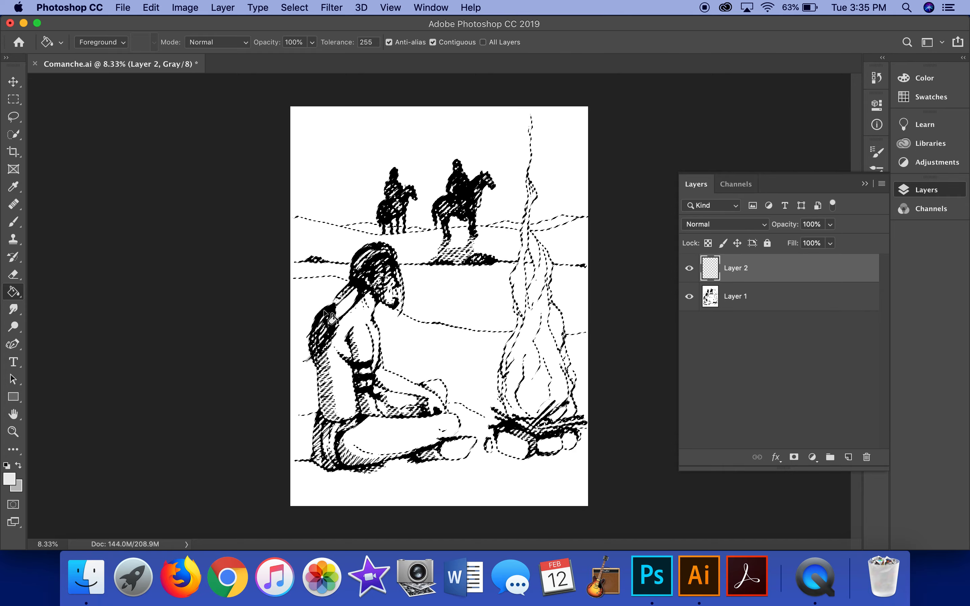
pyautogui.click(14, 188)
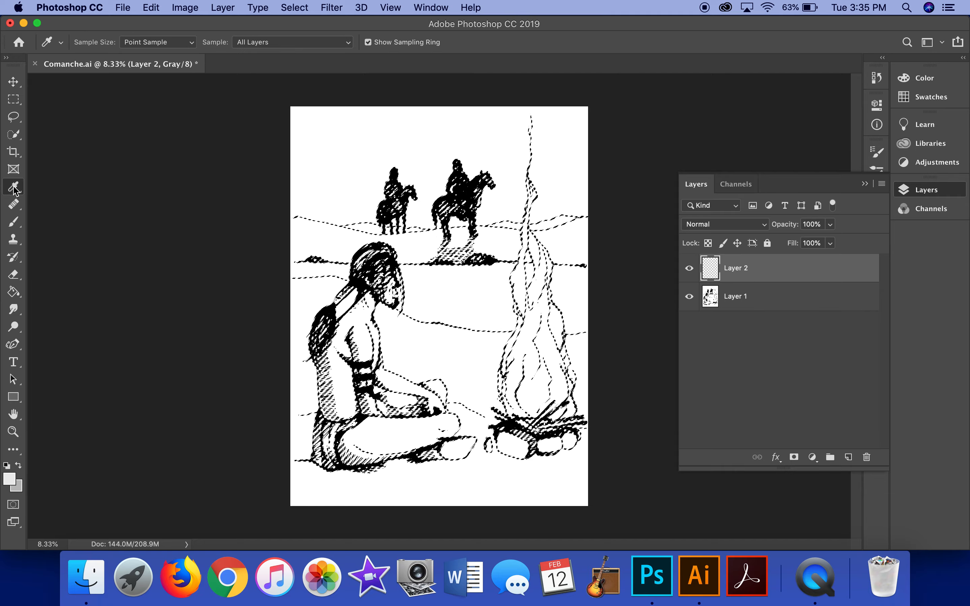
pyautogui.keyDown('alt'); pyautogui.click(473, 190); pyautogui.keyUp('alt')
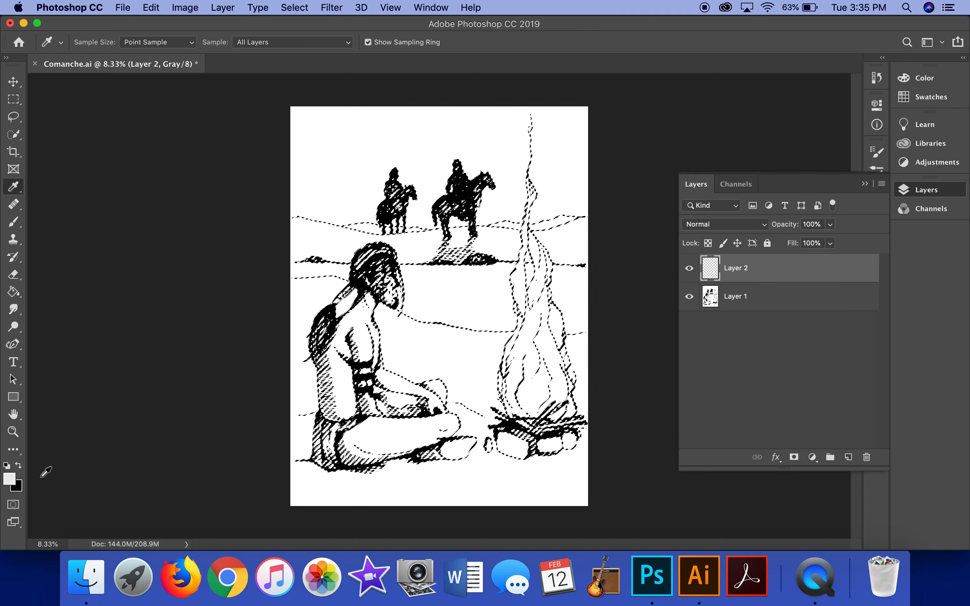
pyautogui.click(19, 467)
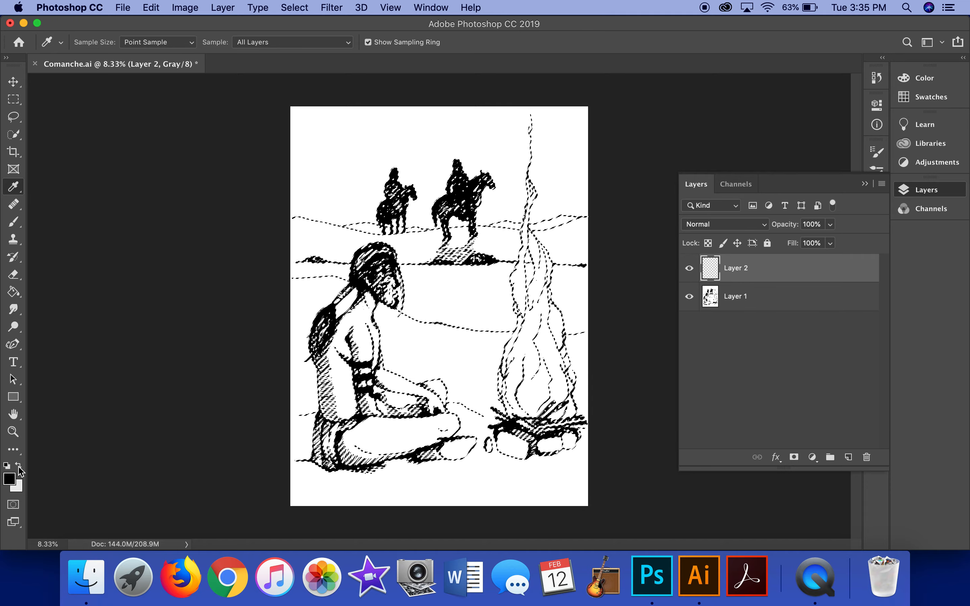
pyautogui.click(16, 294)
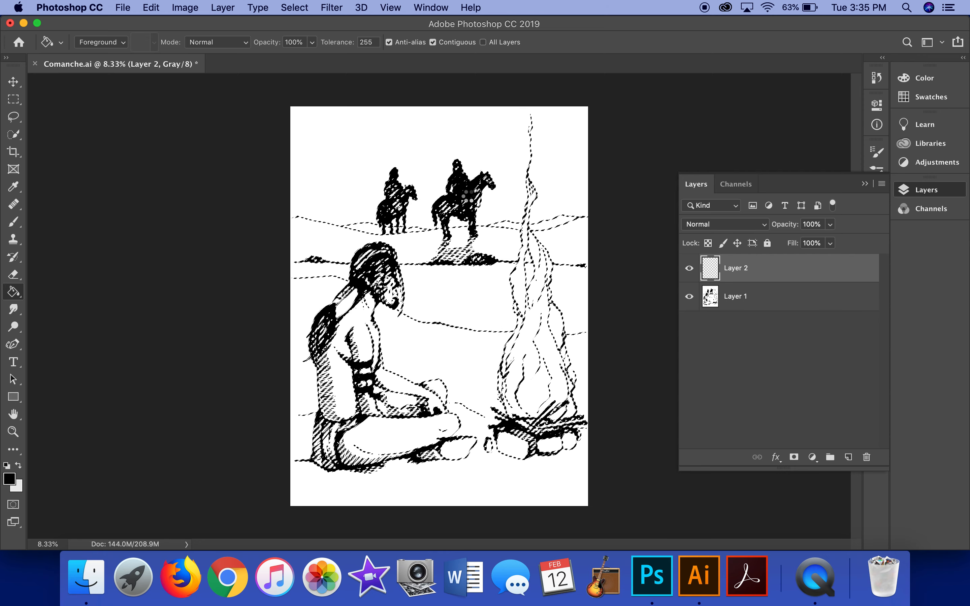
pyautogui.click(520, 220)
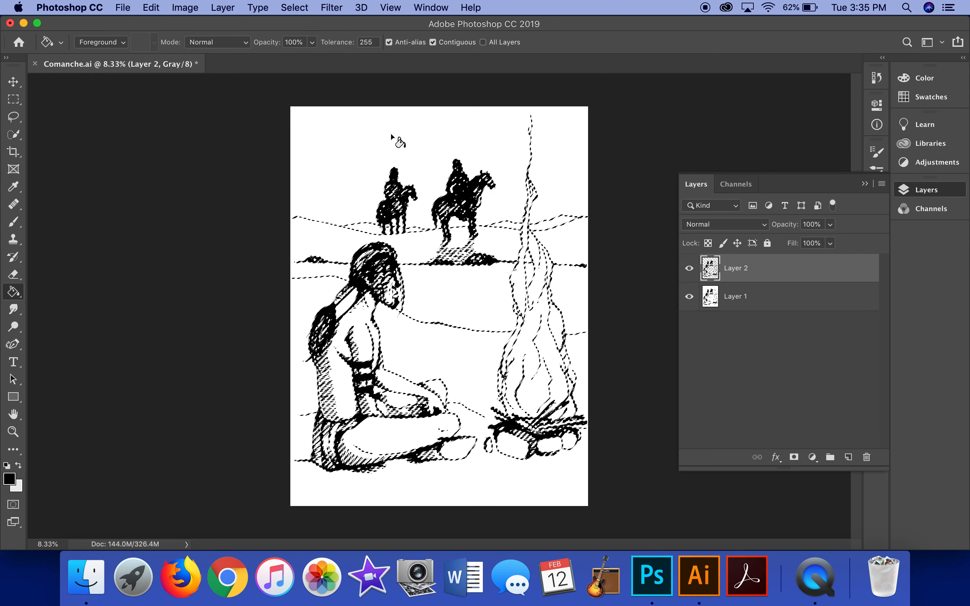
# Step: Clear the selection and delete the original Layer 1
pyautogui.click(294, 8)
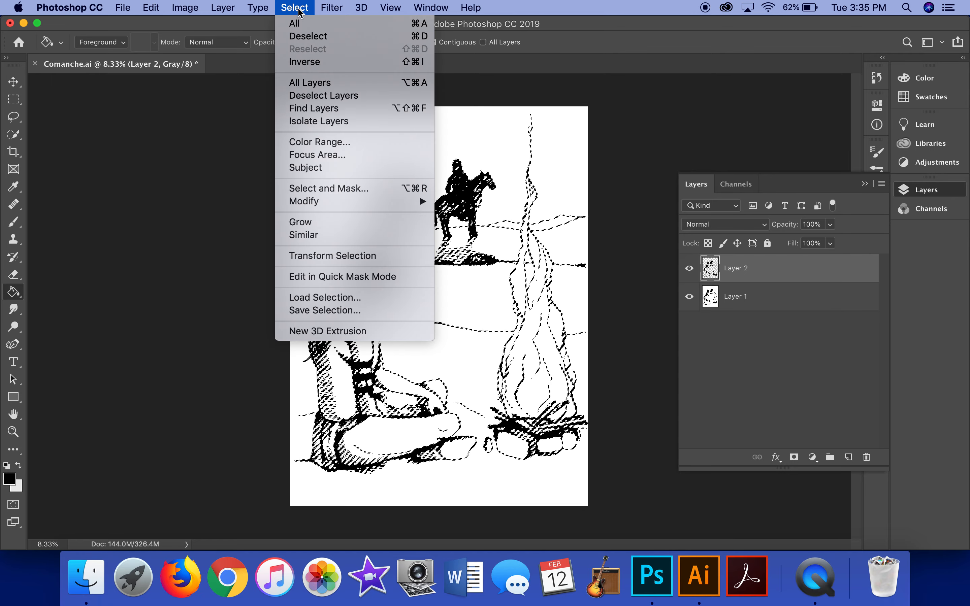
pyautogui.click(356, 39)
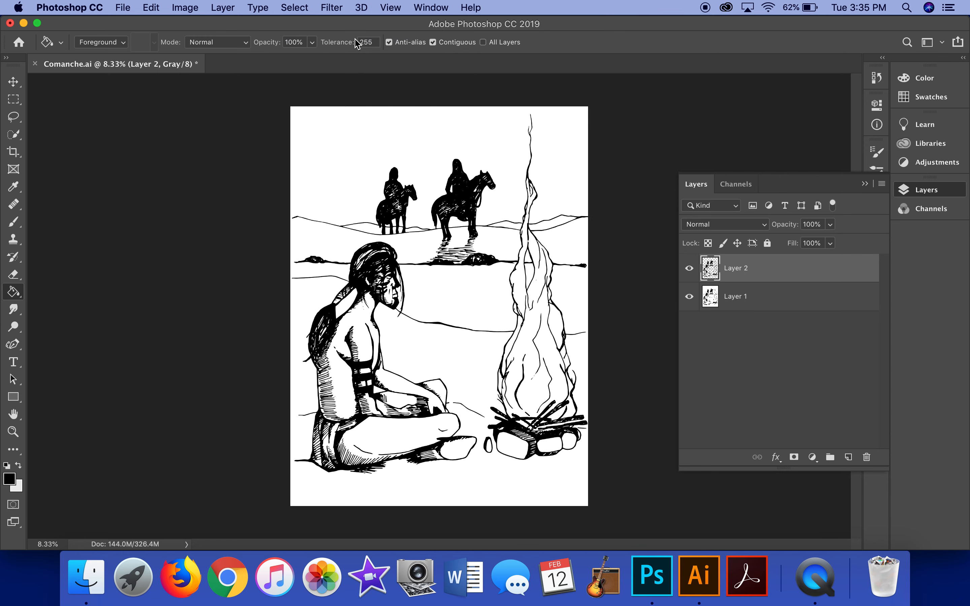
pyautogui.click(779, 302)
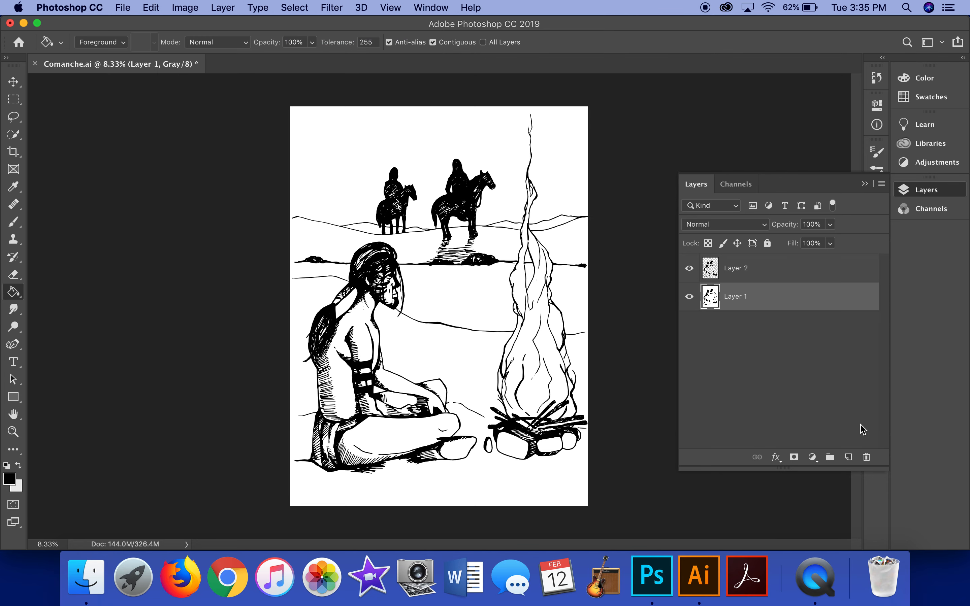
pyautogui.click(866, 459)
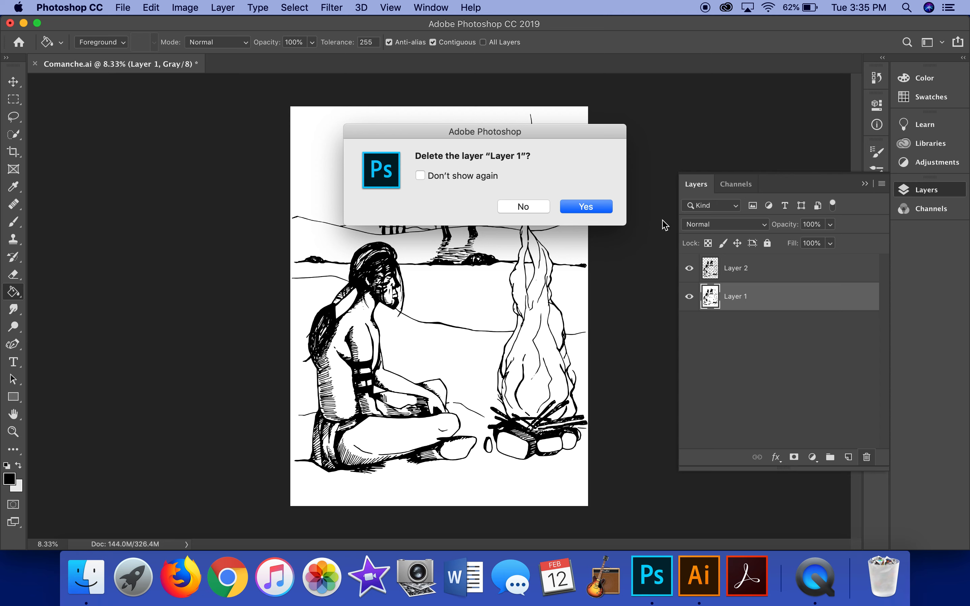
pyautogui.click(586, 206)
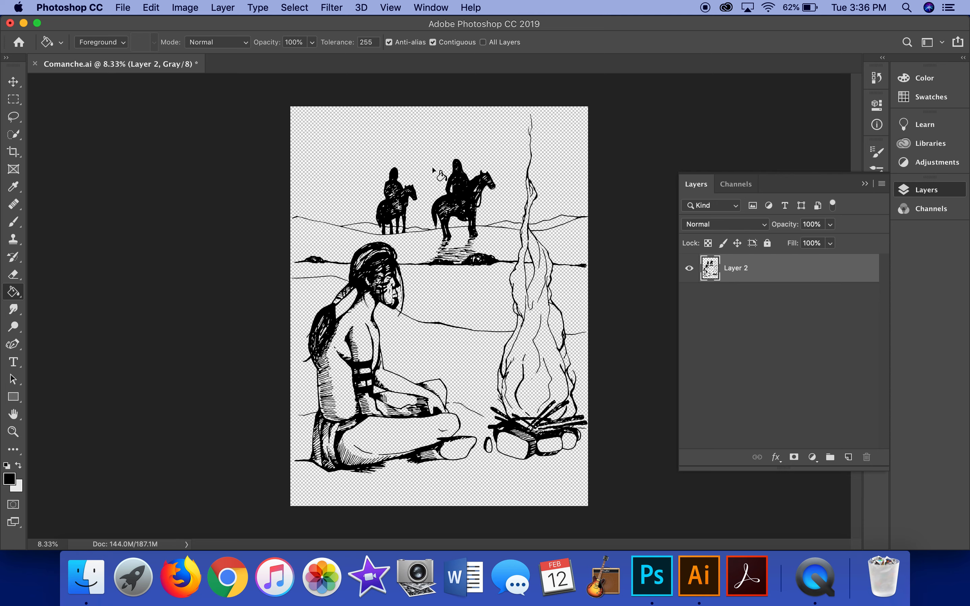
# Step: Convert the image to RGB Color mode and add a new layer beneath the line art on Layer 2
pyautogui.click(186, 7)
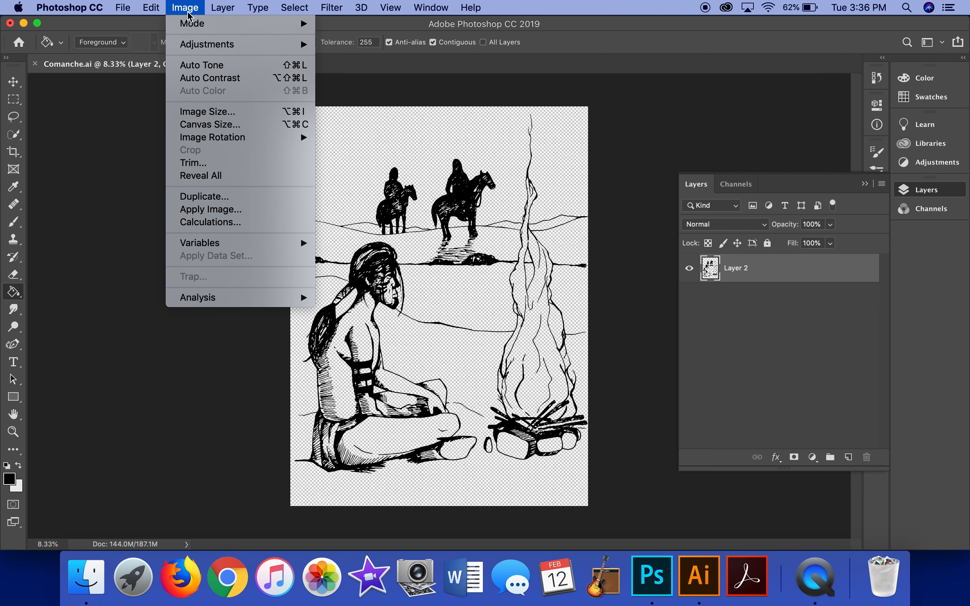
pyautogui.moveTo(192, 23)
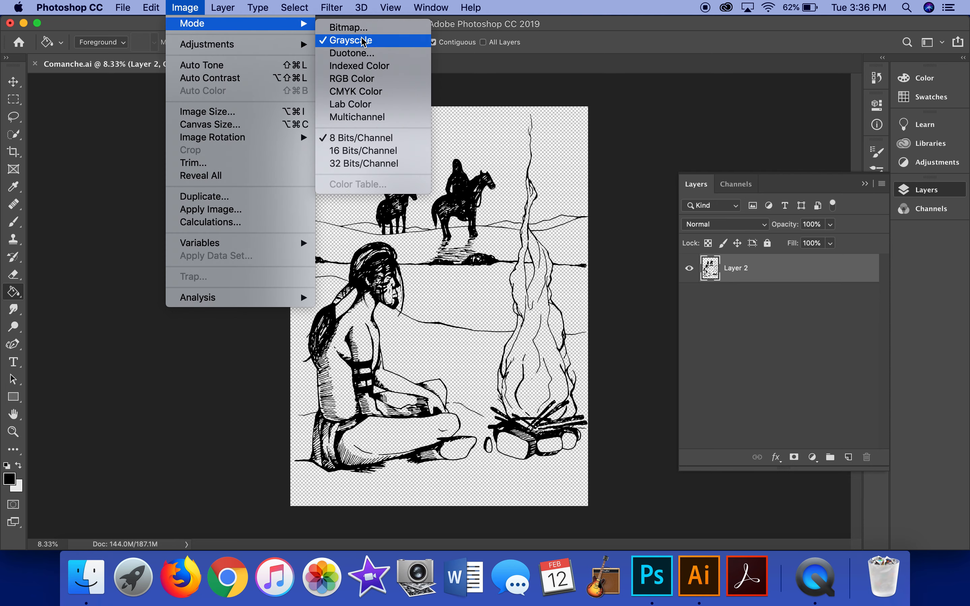
pyautogui.click(415, 80)
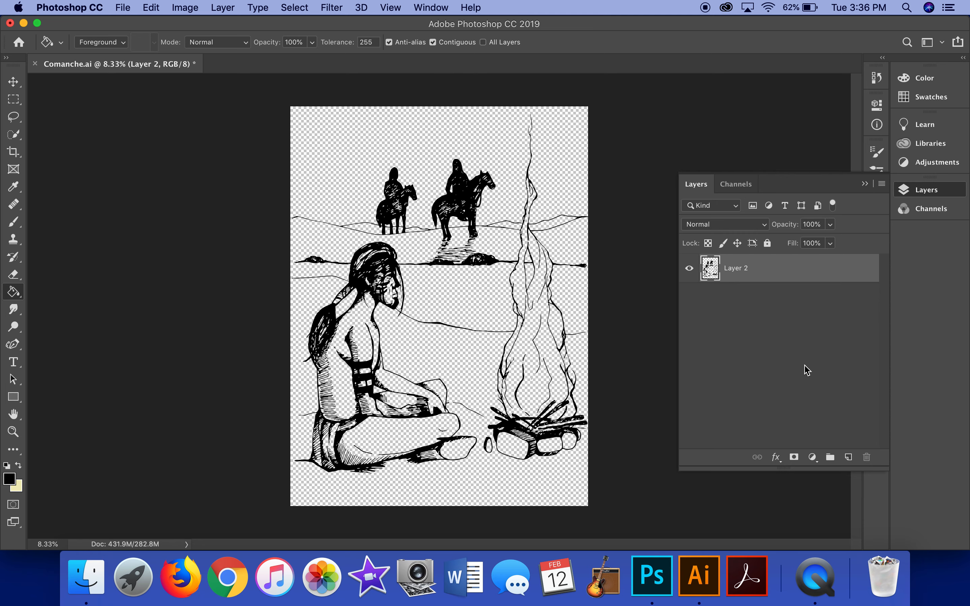
pyautogui.click(848, 458)
pyautogui.moveTo(801, 275); pyautogui.dragTo(804, 303)
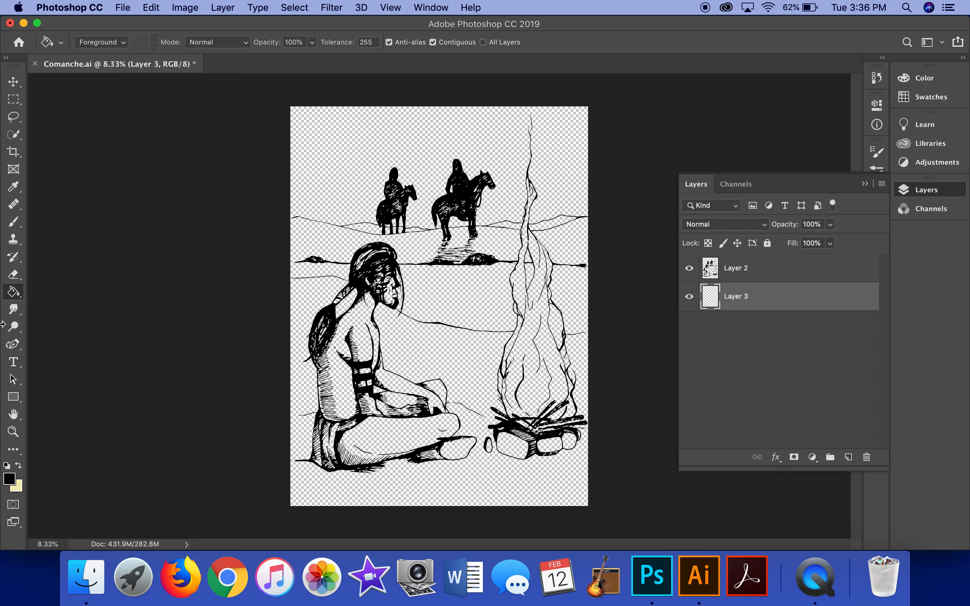
# Step: Draw a radial gradient on Layer 3 from the campfire to beyond the canvas's left edge, running from pale yellow to #bead22
pyautogui.click(18, 295)
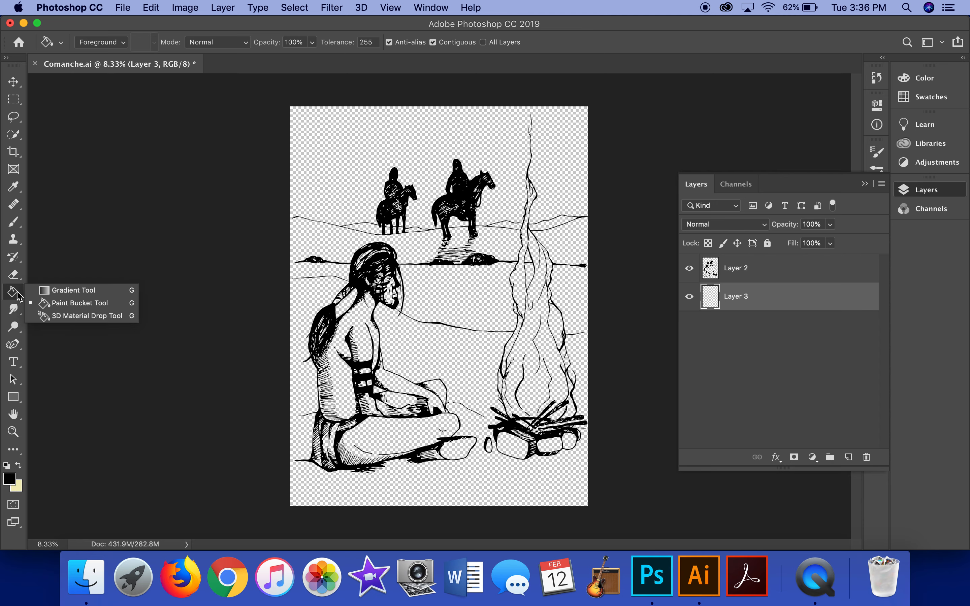
pyautogui.click(80, 290)
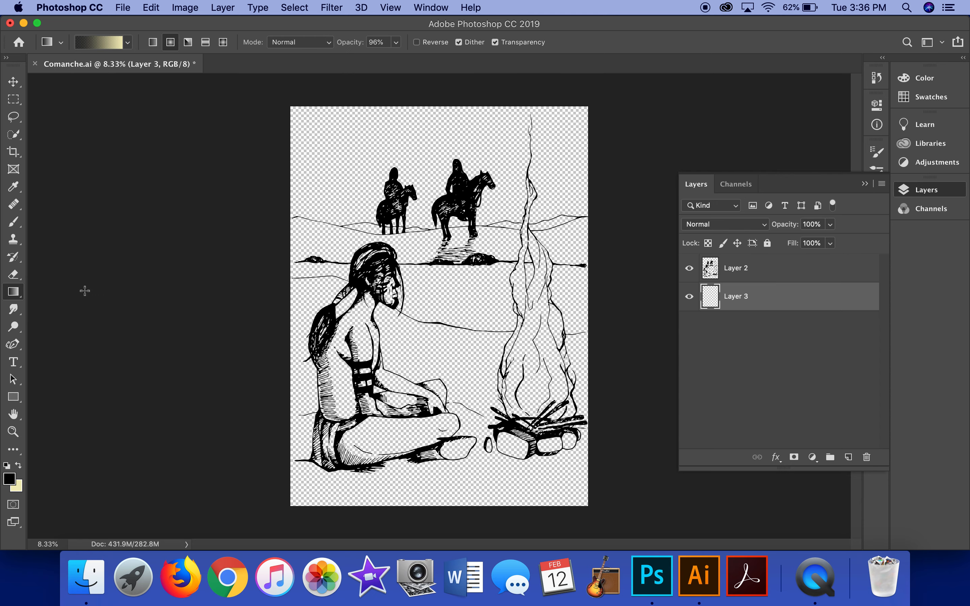
pyautogui.click(127, 42)
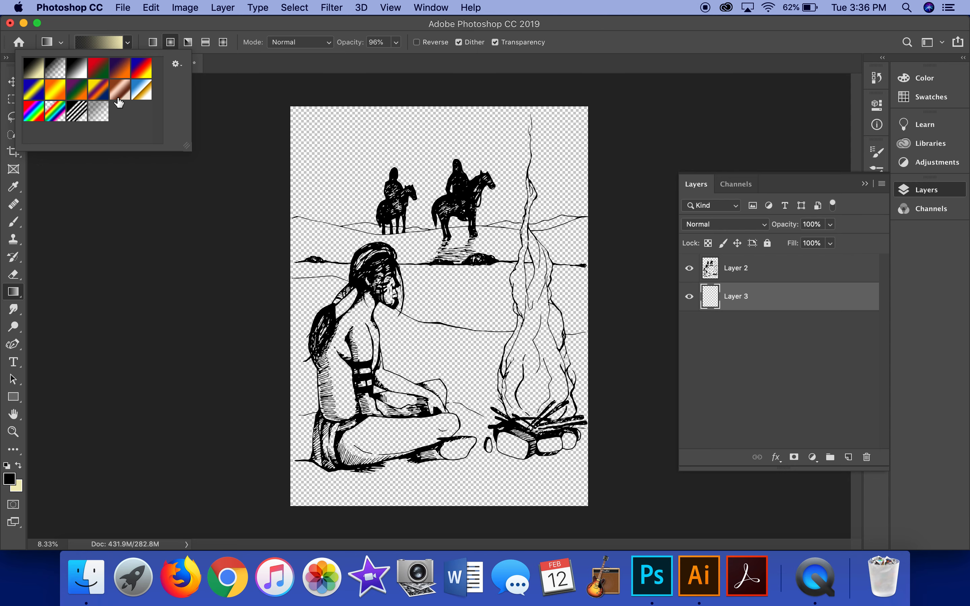
pyautogui.click(119, 30)
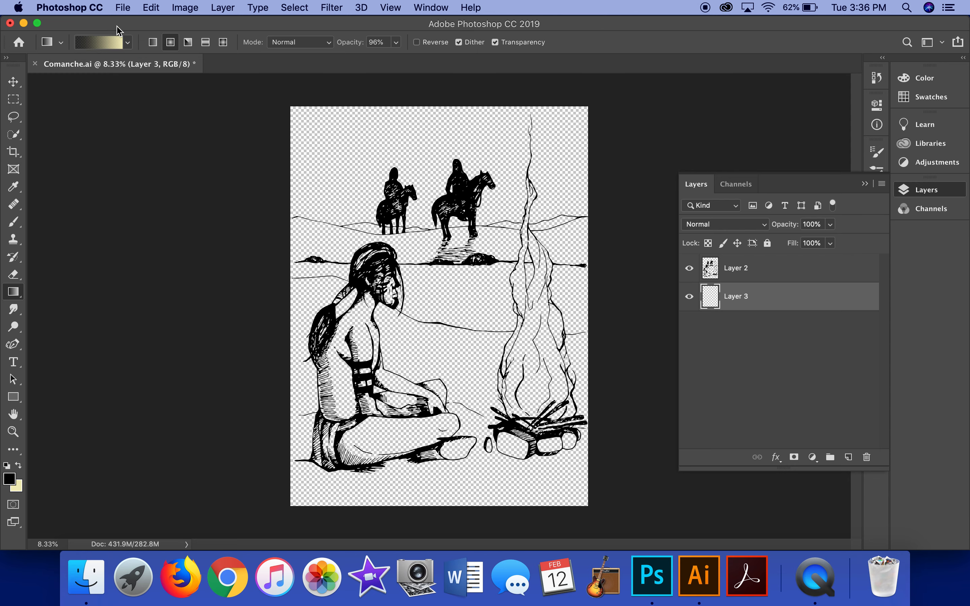
pyautogui.click(10, 479)
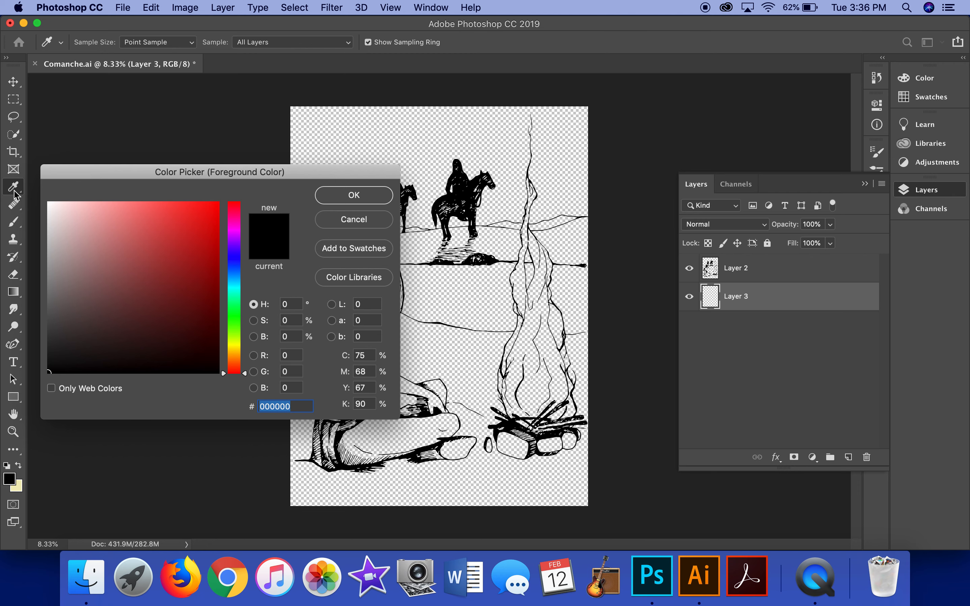
pyautogui.click(18, 485)
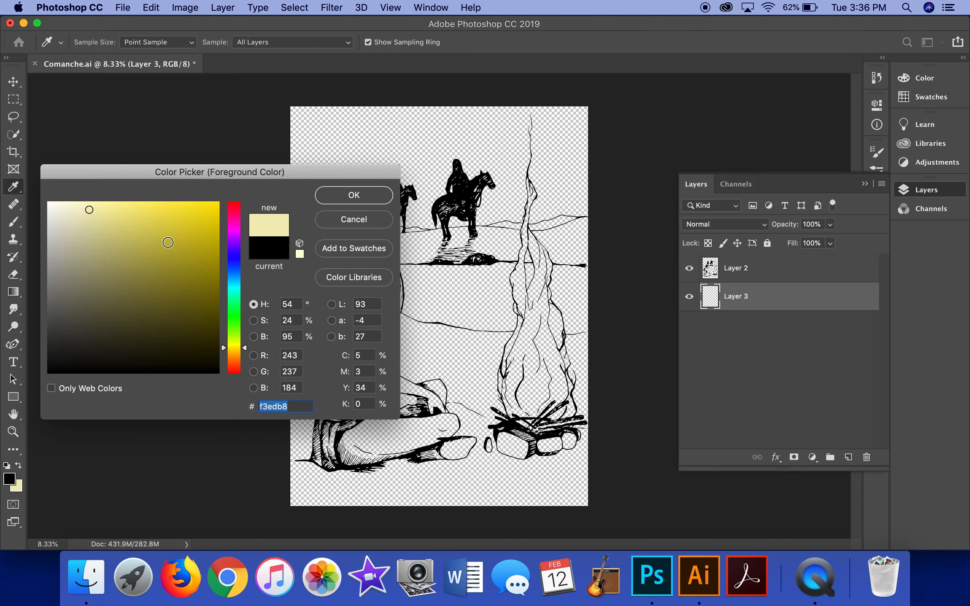
pyautogui.moveTo(192, 240); pyautogui.dragTo(189, 246)
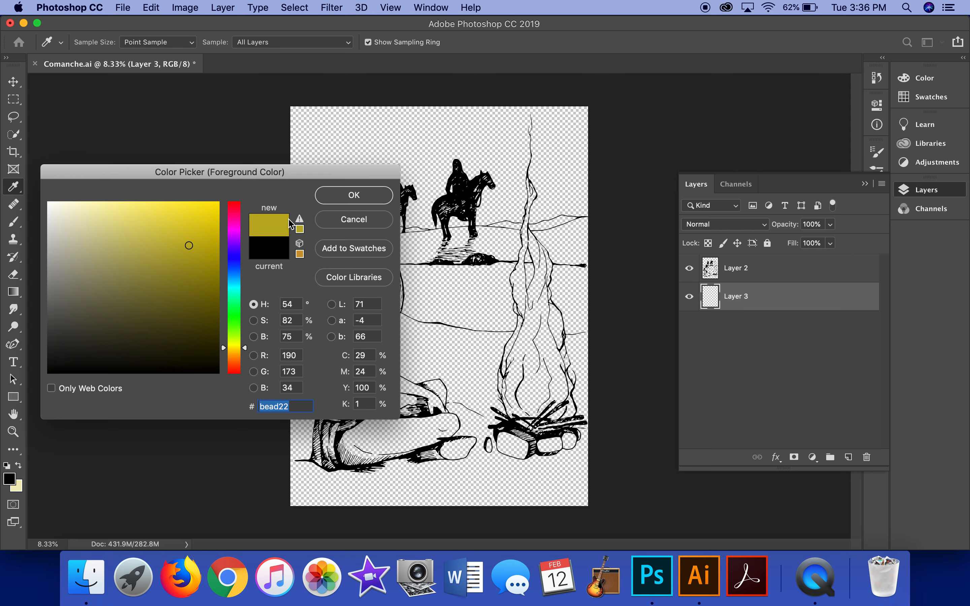
pyautogui.click(337, 197)
pyautogui.click(18, 465)
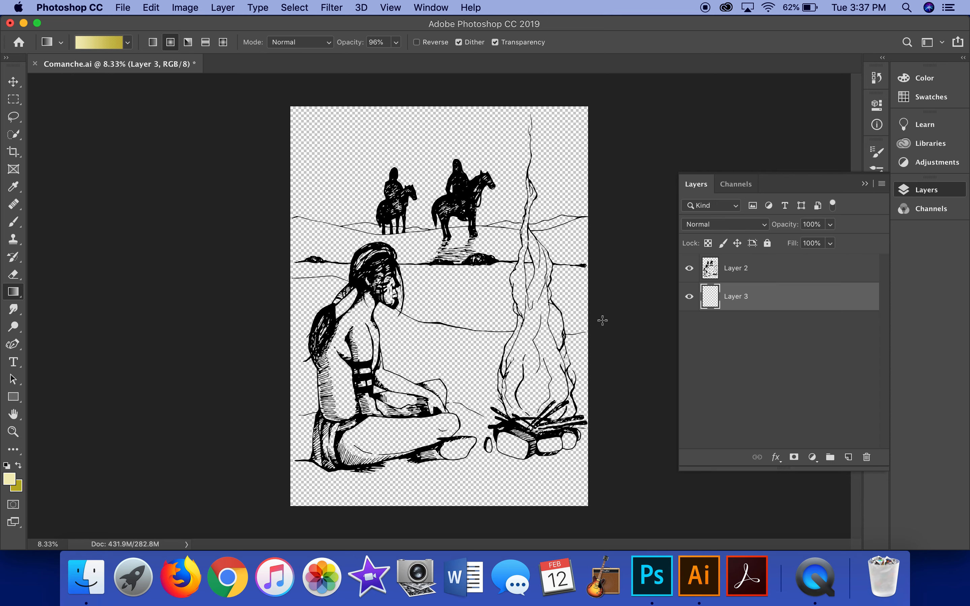
pyautogui.moveTo(536, 367); pyautogui.dragTo(266, 317)
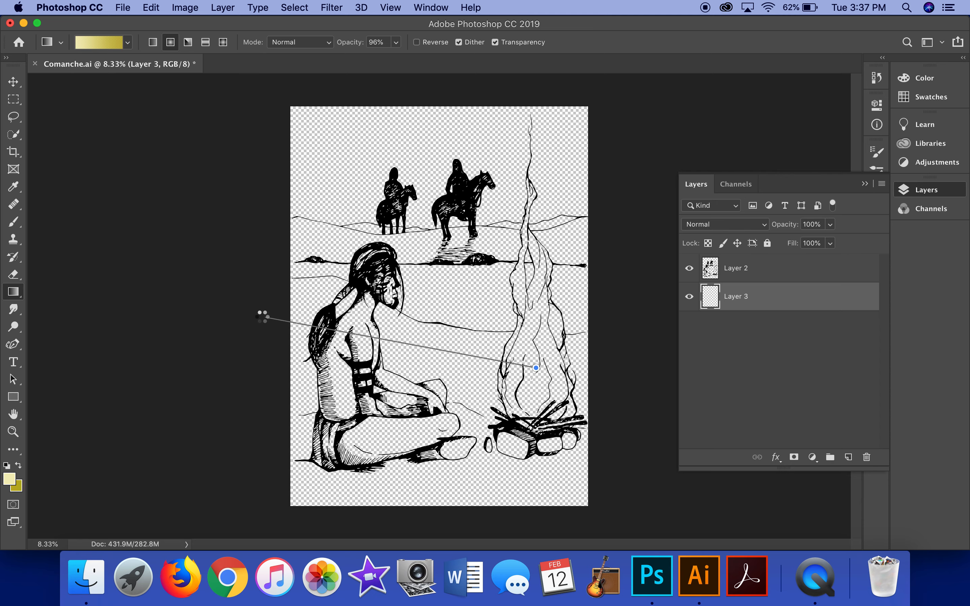